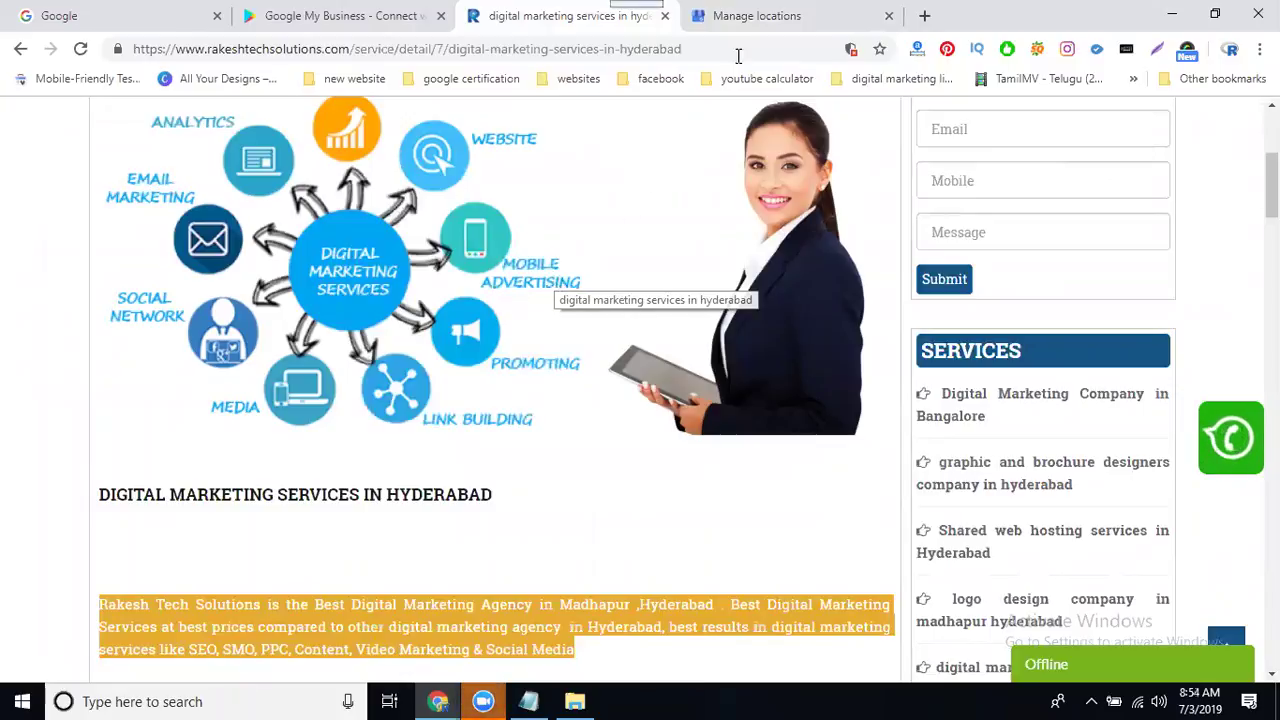
Step: In the Manage locations list, find and open the Rakesh Tech Solutions dashboard
click(735, 17)
scroll(437, 370, up, 10)
scroll(437, 372, up, 1)
scroll(437, 372, up, 1)
scroll(437, 372, up, 3)
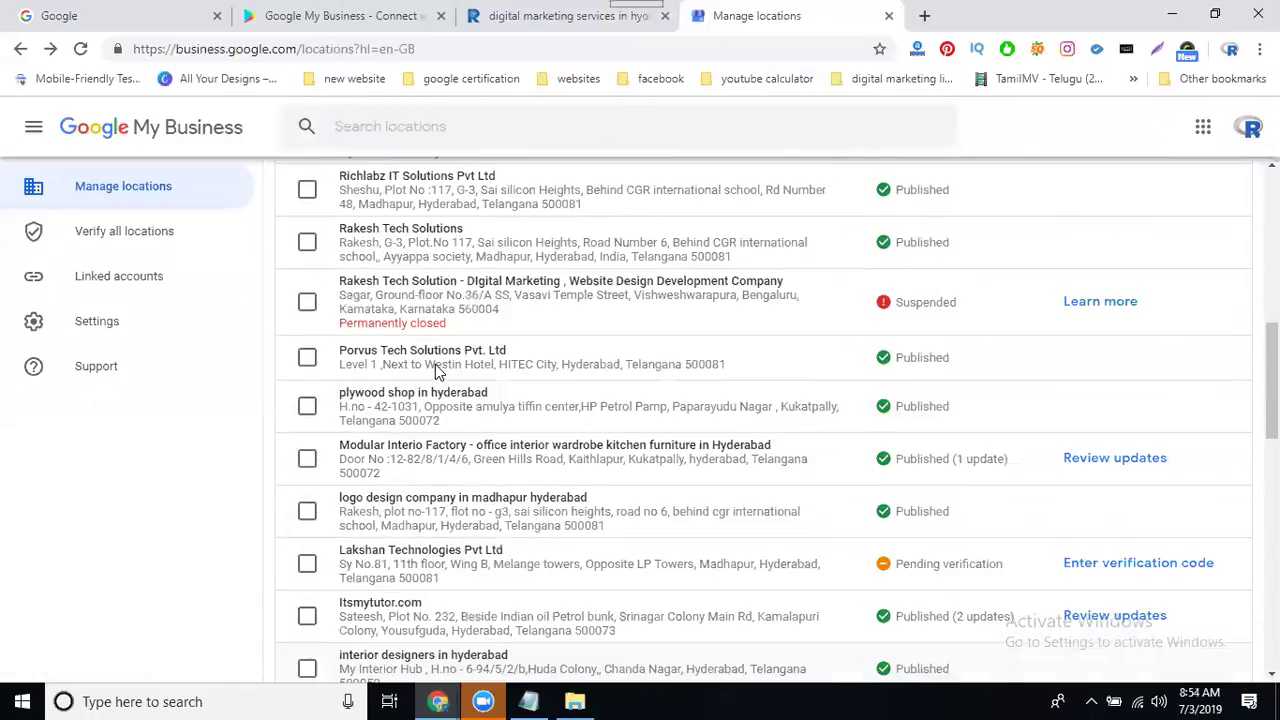
scroll(437, 370, up, 1)
scroll(437, 372, up, 1)
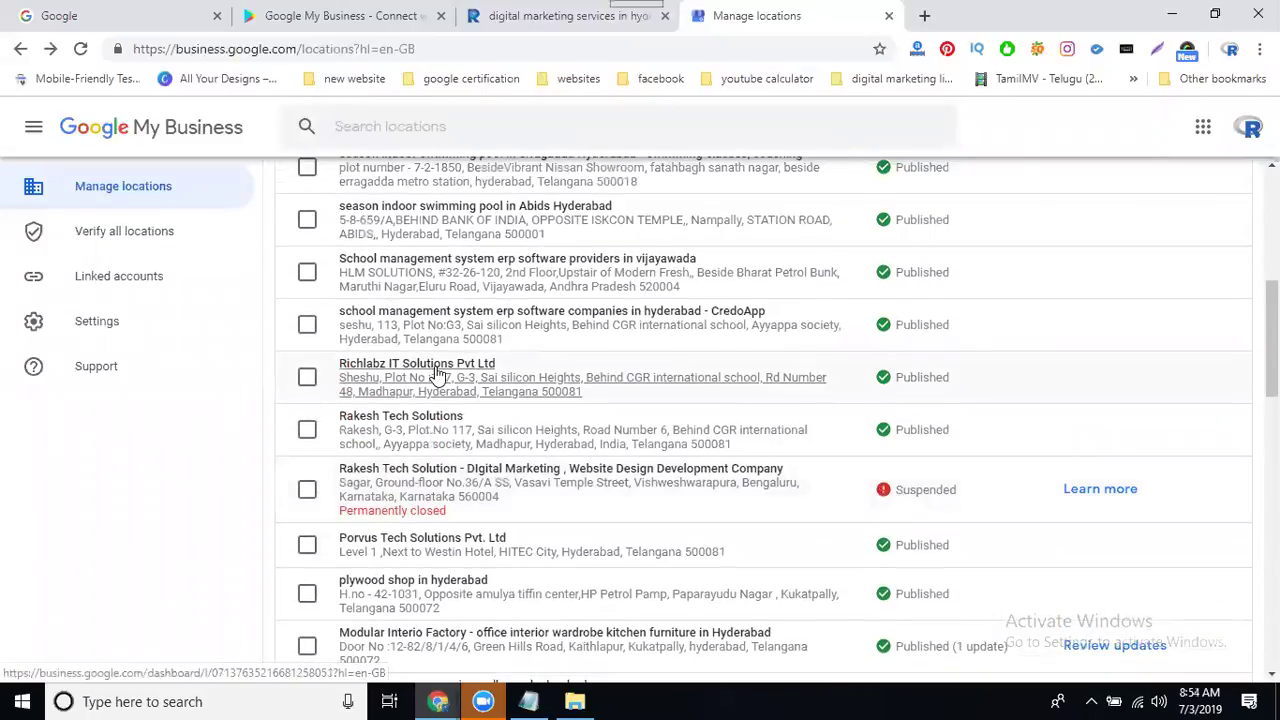
scroll(437, 372, up, 1)
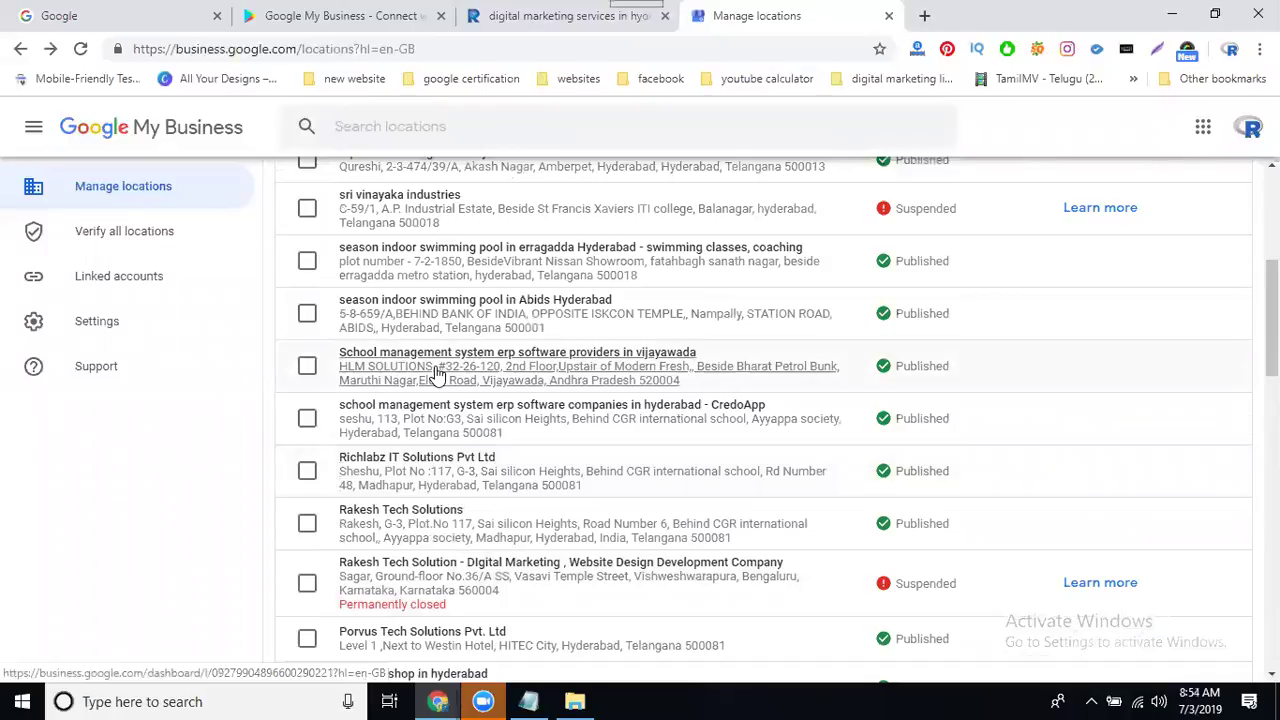
scroll(435, 372, up, 2)
scroll(435, 372, down, 1)
scroll(435, 372, down, 3)
scroll(437, 372, down, 2)
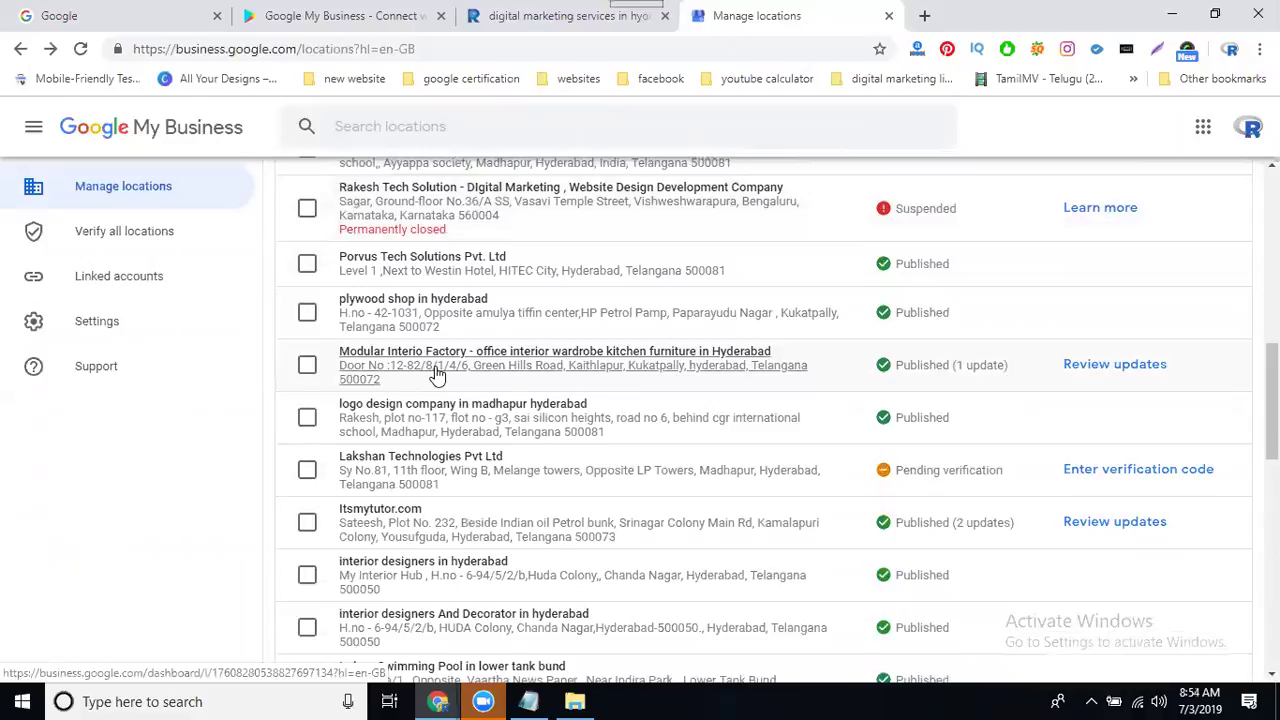
scroll(437, 372, down, 1)
scroll(437, 374, down, 2)
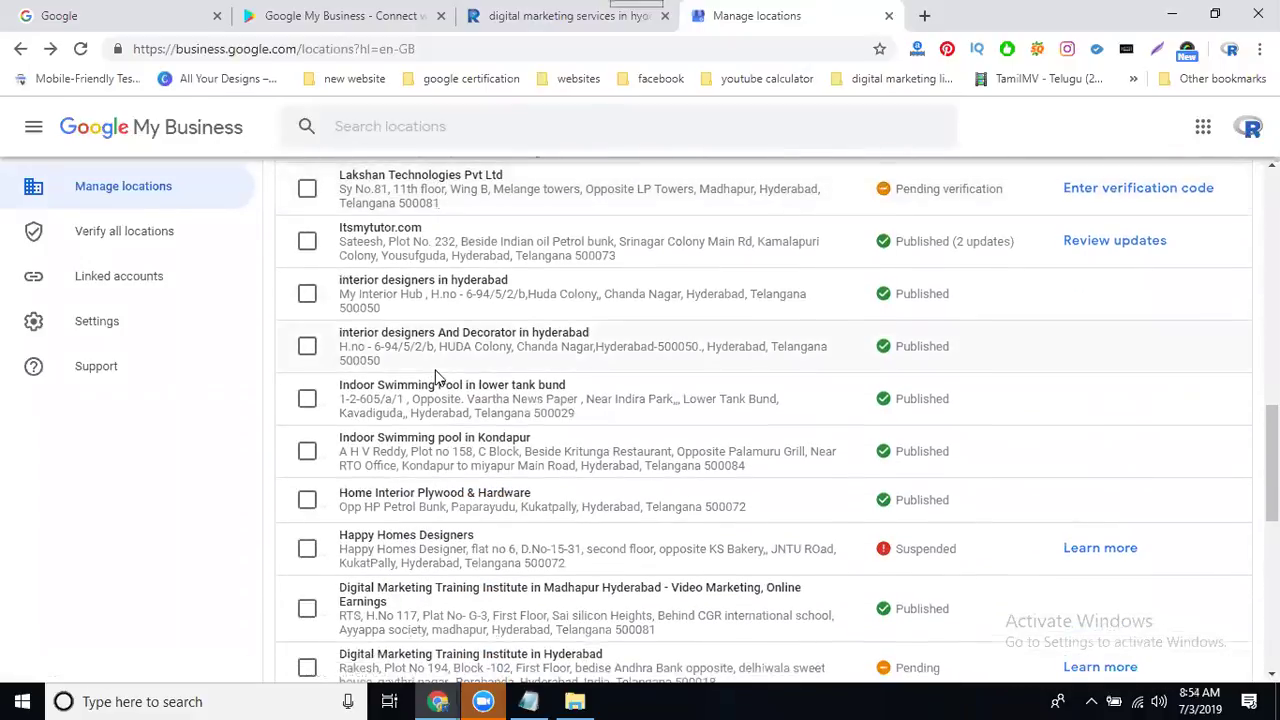
scroll(437, 377, down, 2)
scroll(437, 377, down, 1)
scroll(437, 377, down, 1)
scroll(437, 376, down, 2)
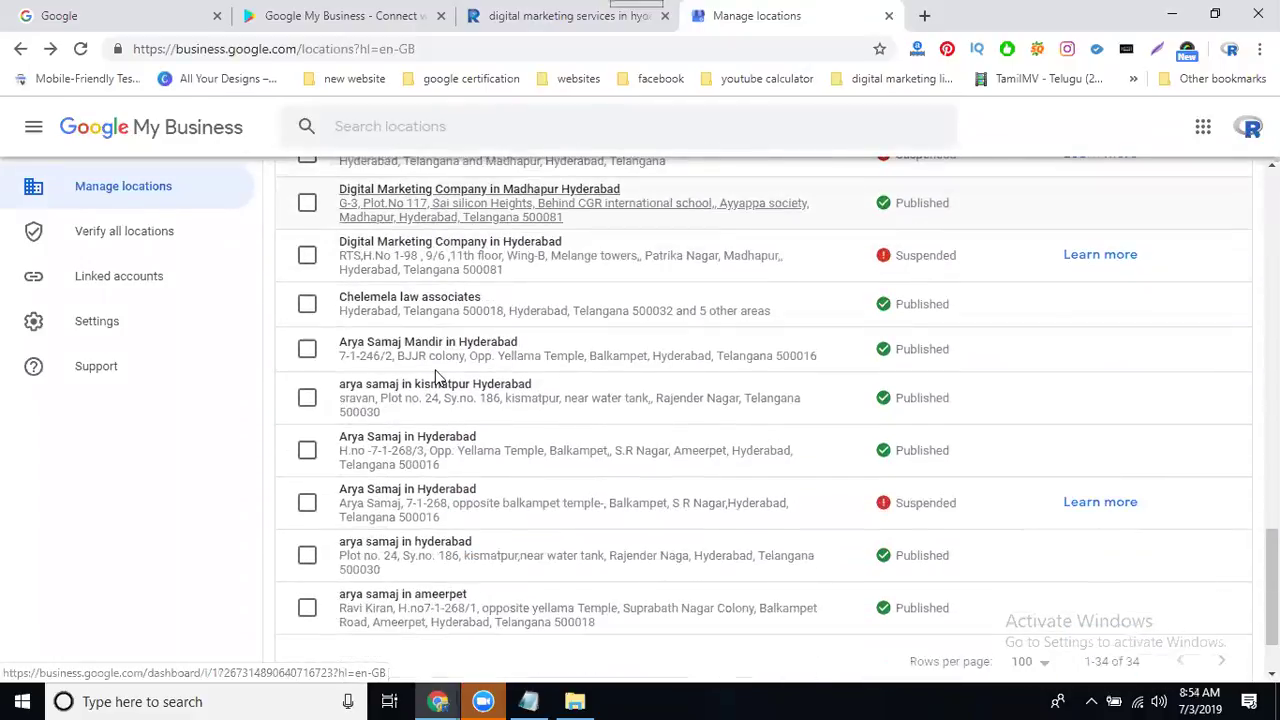
scroll(437, 377, down, 1)
scroll(437, 377, up, 1)
scroll(437, 377, up, 4)
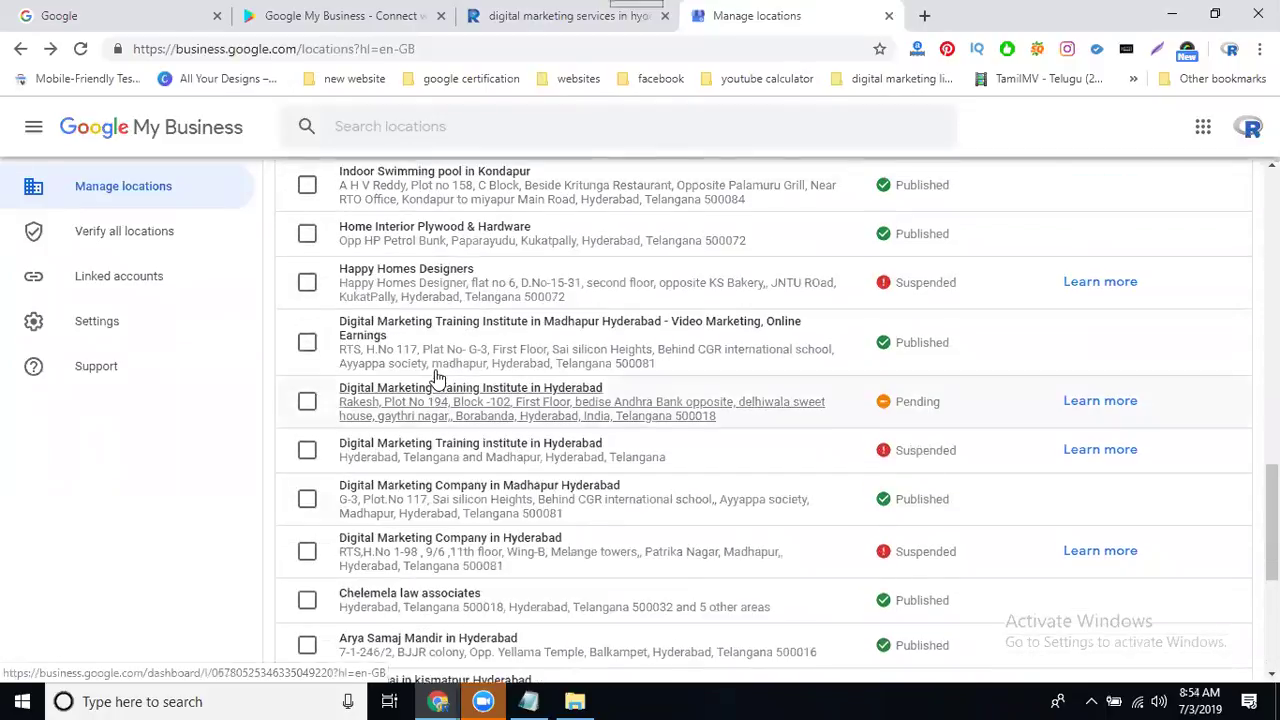
scroll(437, 377, up, 3)
scroll(437, 377, up, 3)
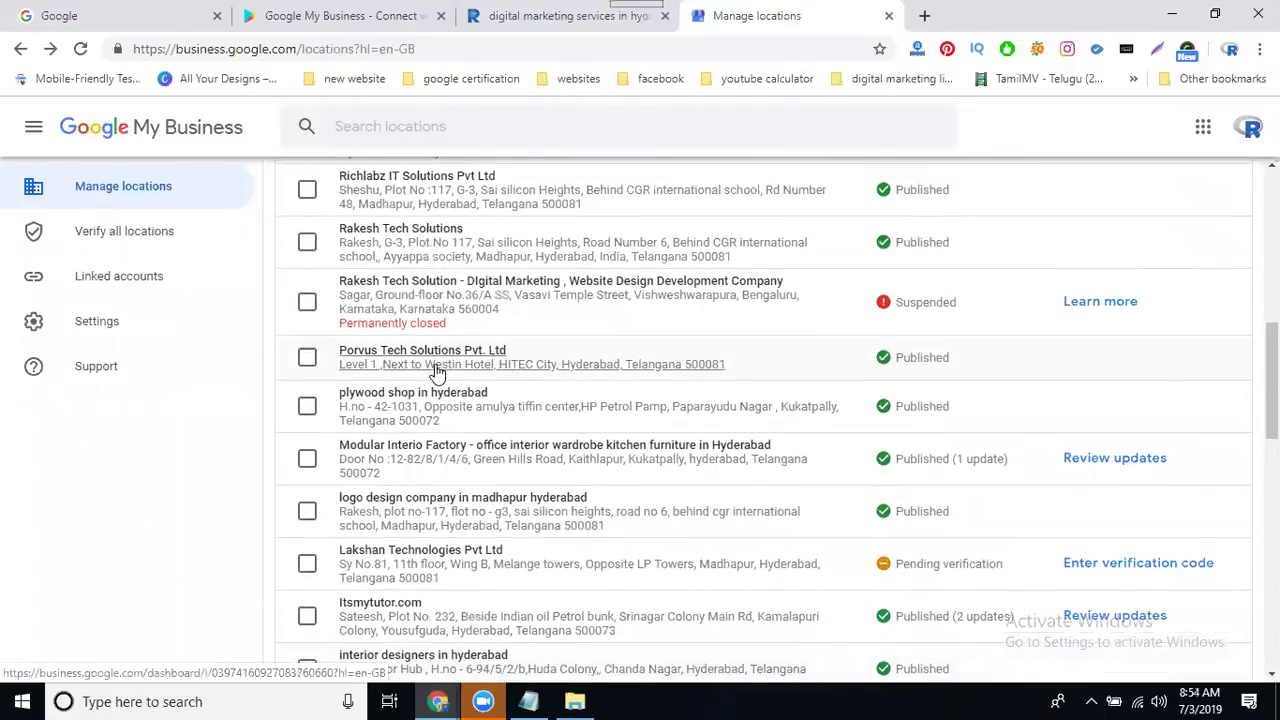
click(446, 240)
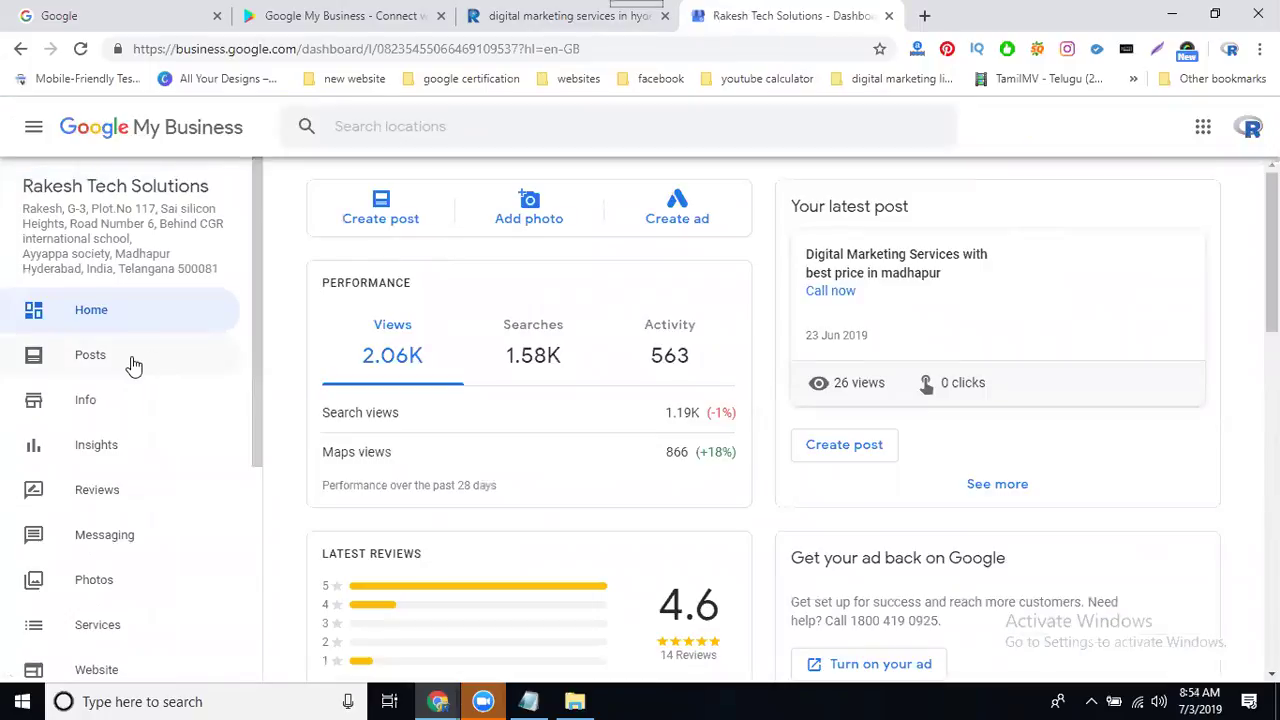
Step: Show Rakesh Tech Solutions' Posts page with the existing 23 June 2019 post
click(133, 360)
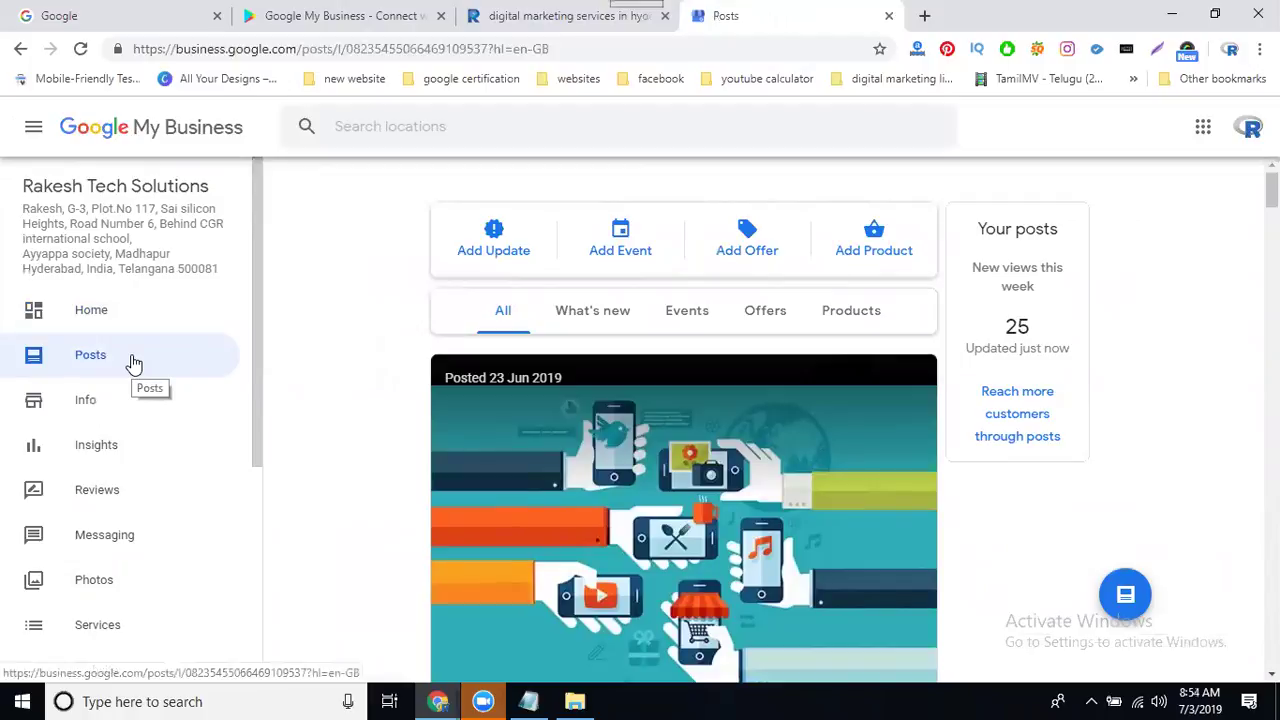
Step: Start a What's New post after previewing Offer and Product types, and bring up its photo uploader
click(1124, 598)
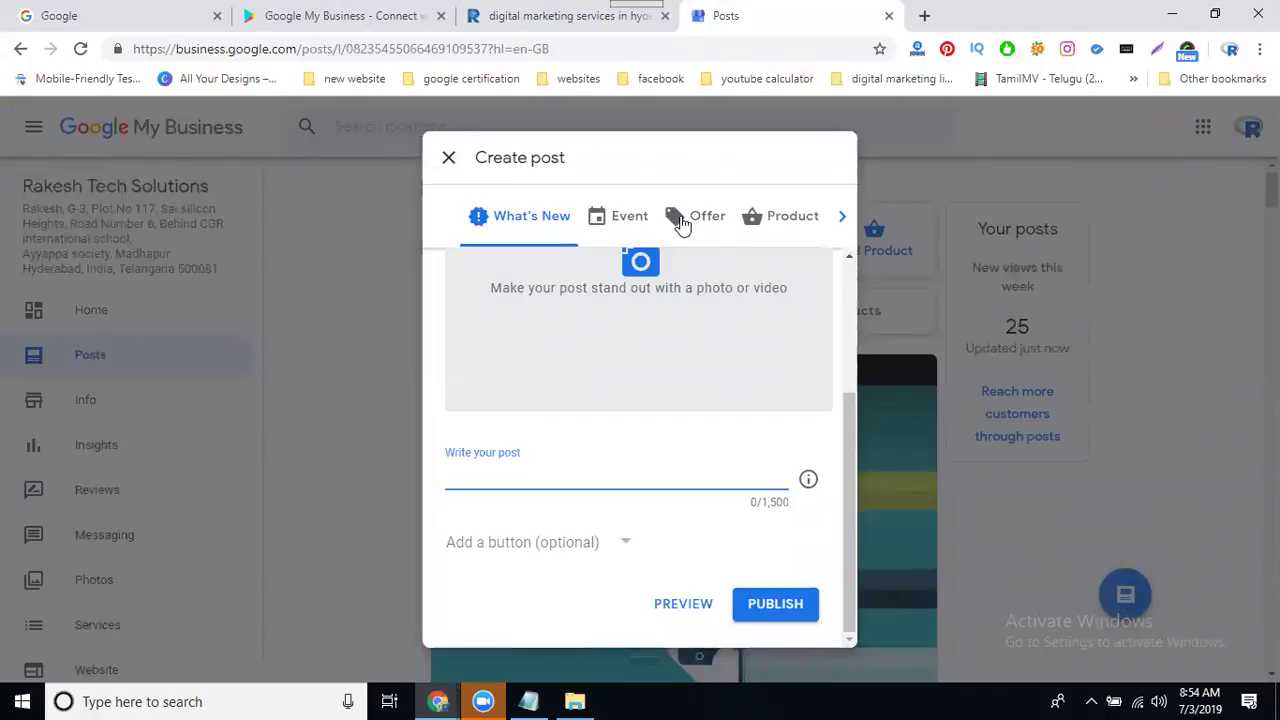
click(678, 222)
click(762, 222)
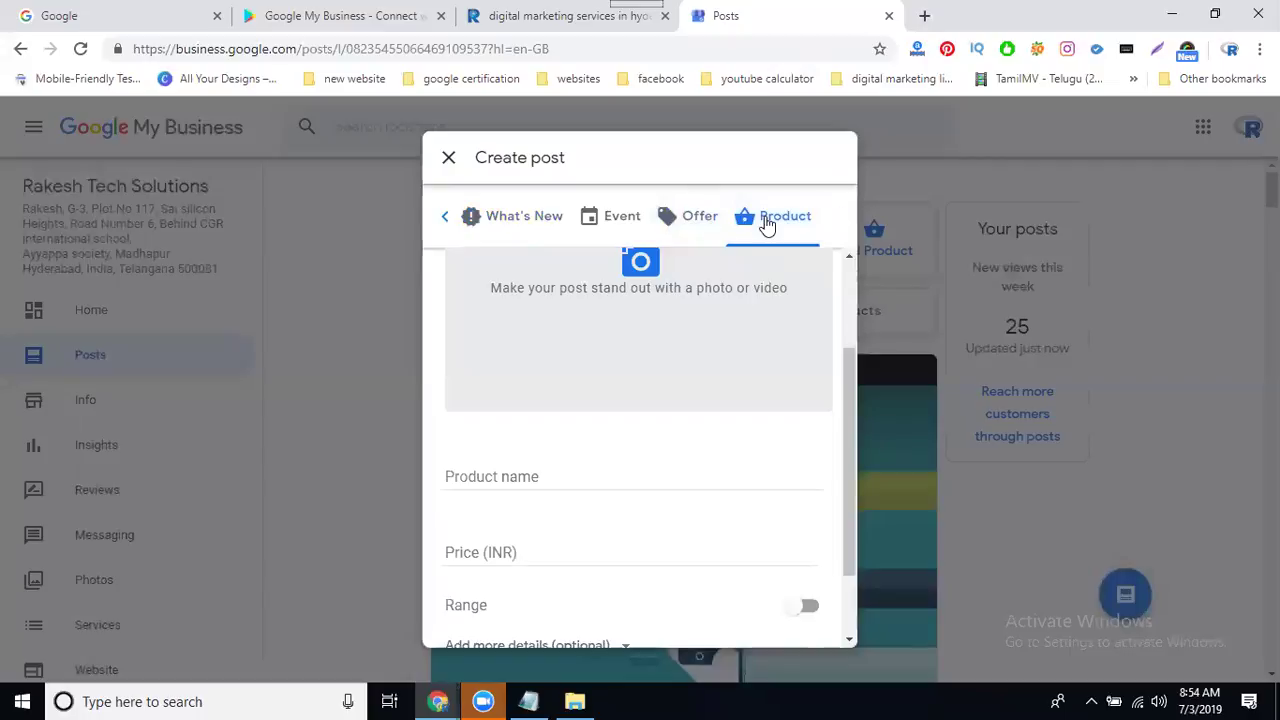
click(543, 216)
scroll(645, 272, up, 2)
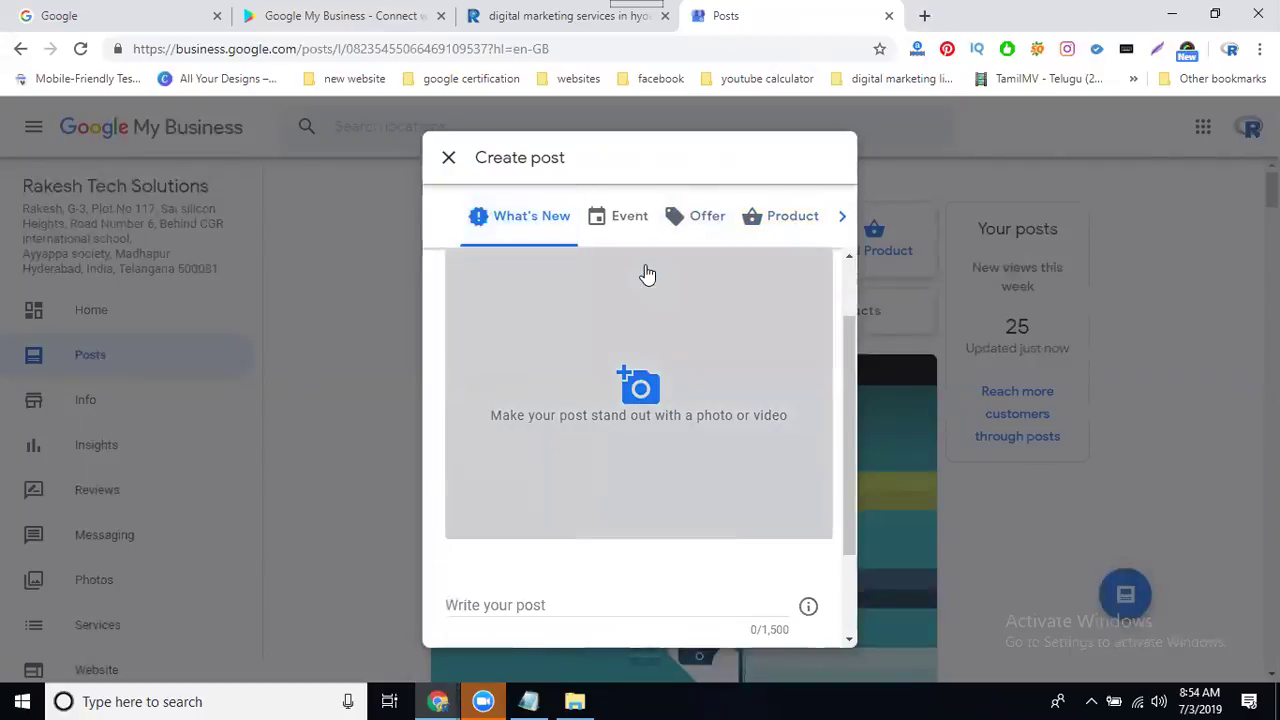
click(645, 273)
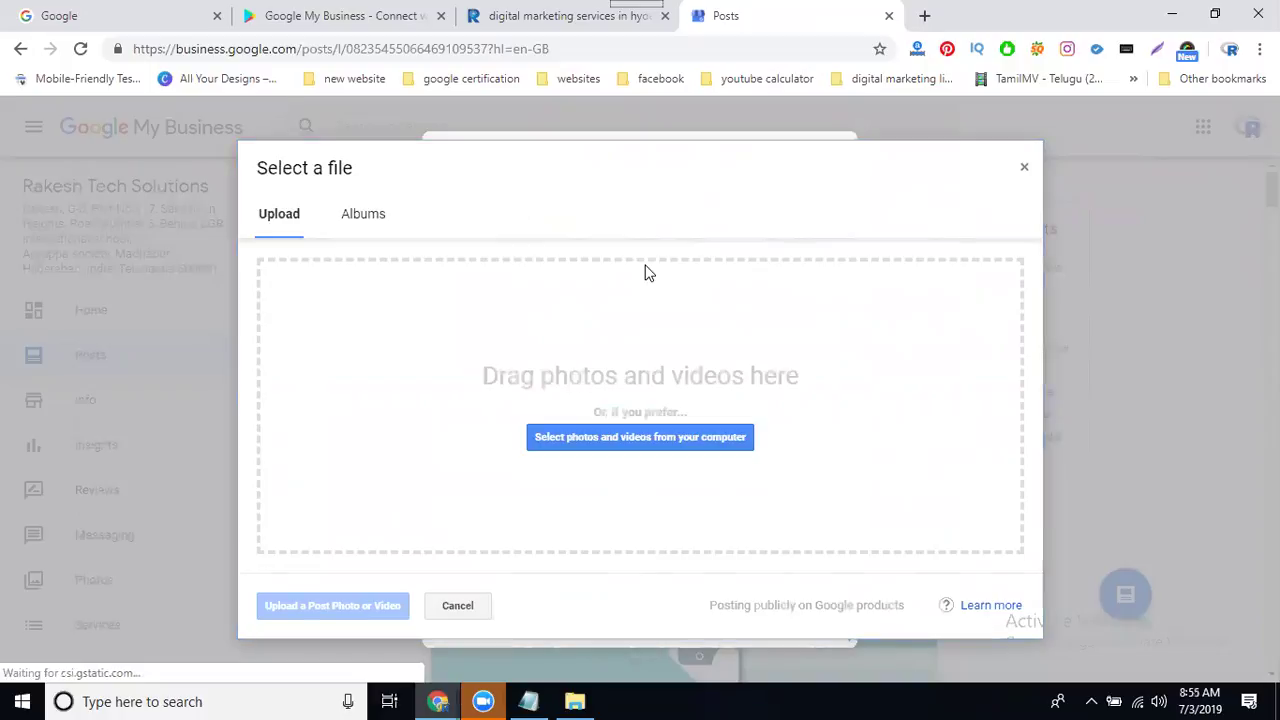
Step: Upload the web development banner image from the computer
click(610, 446)
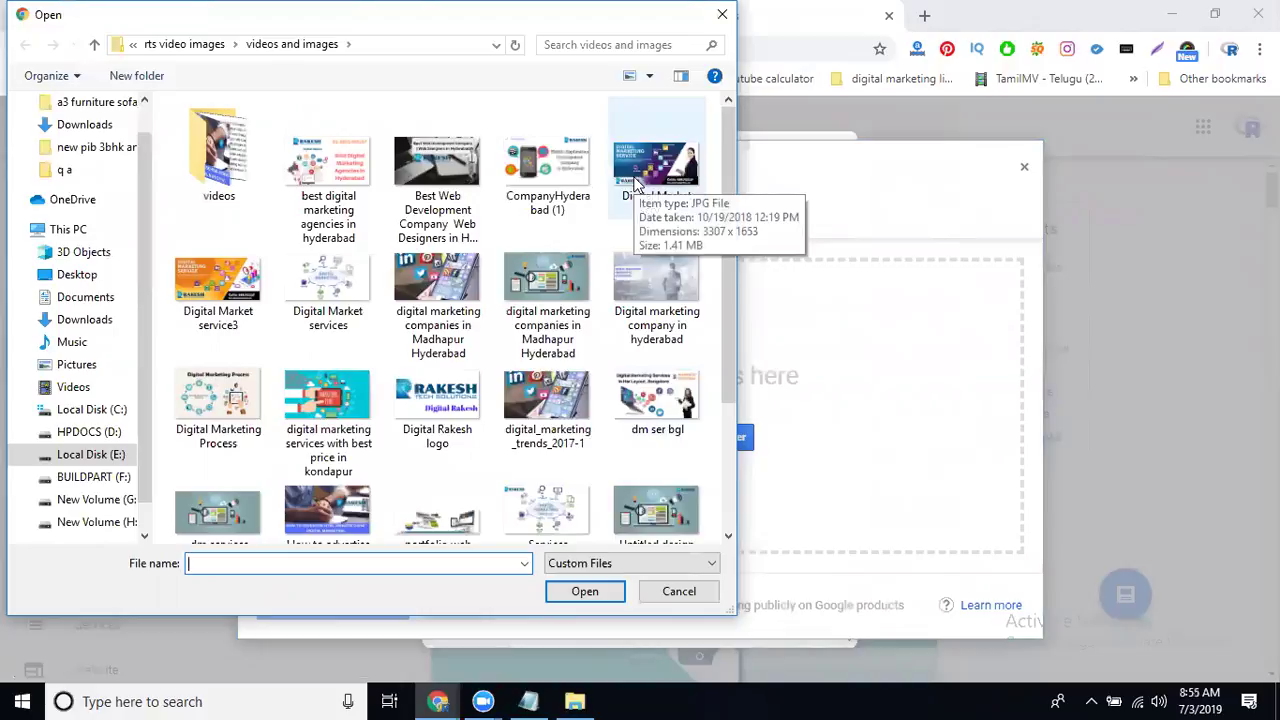
click(450, 222)
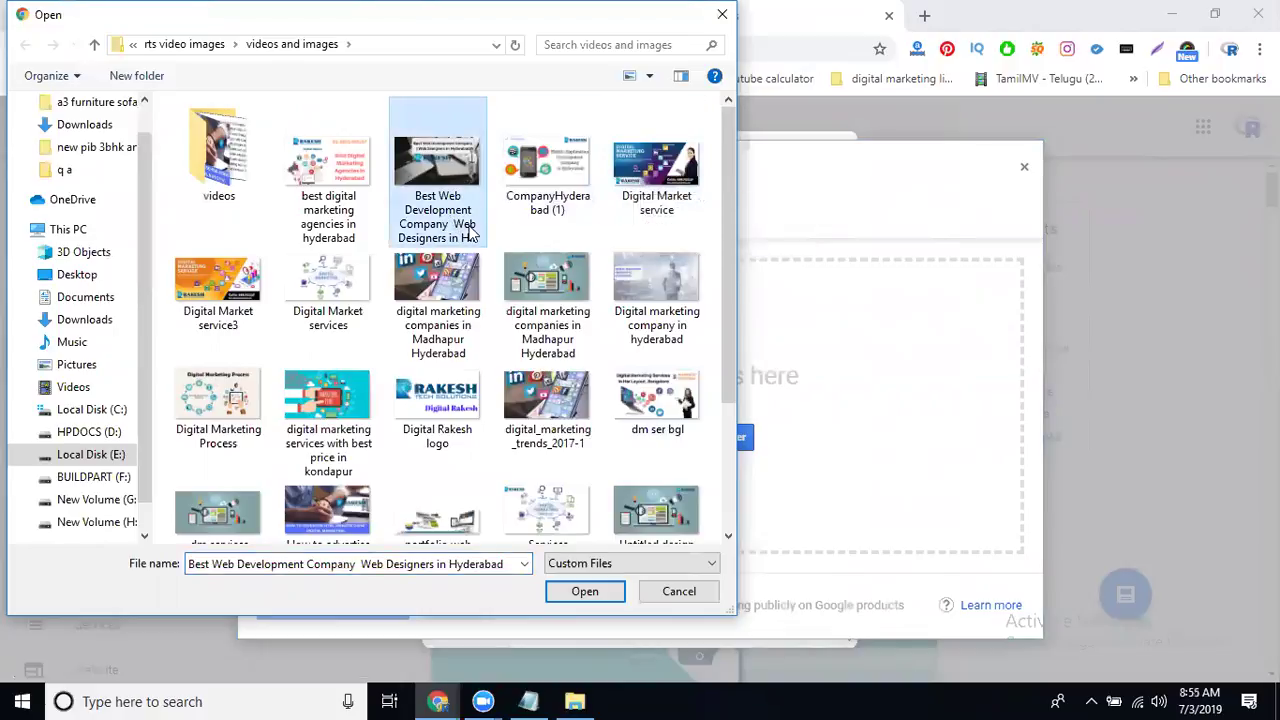
click(472, 232)
click(460, 155)
double_click(460, 155)
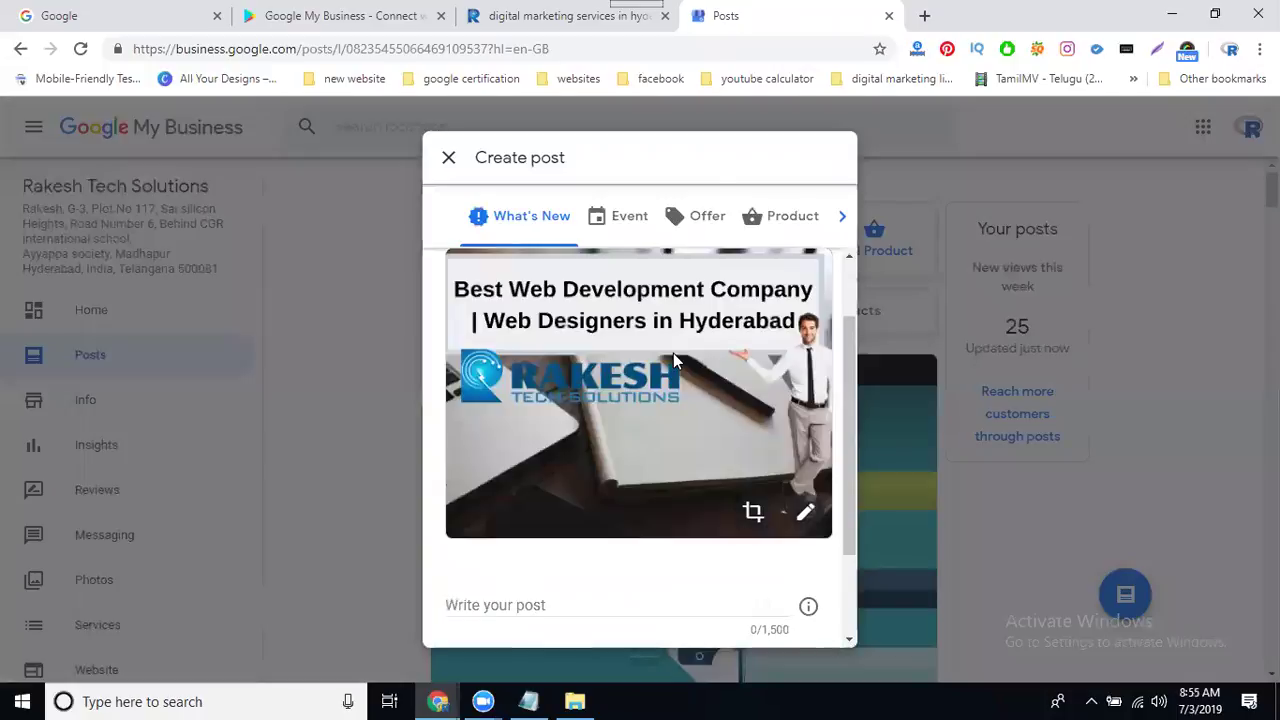
Step: Widen the crop to cover the whole banner and add it as the post photo
click(753, 512)
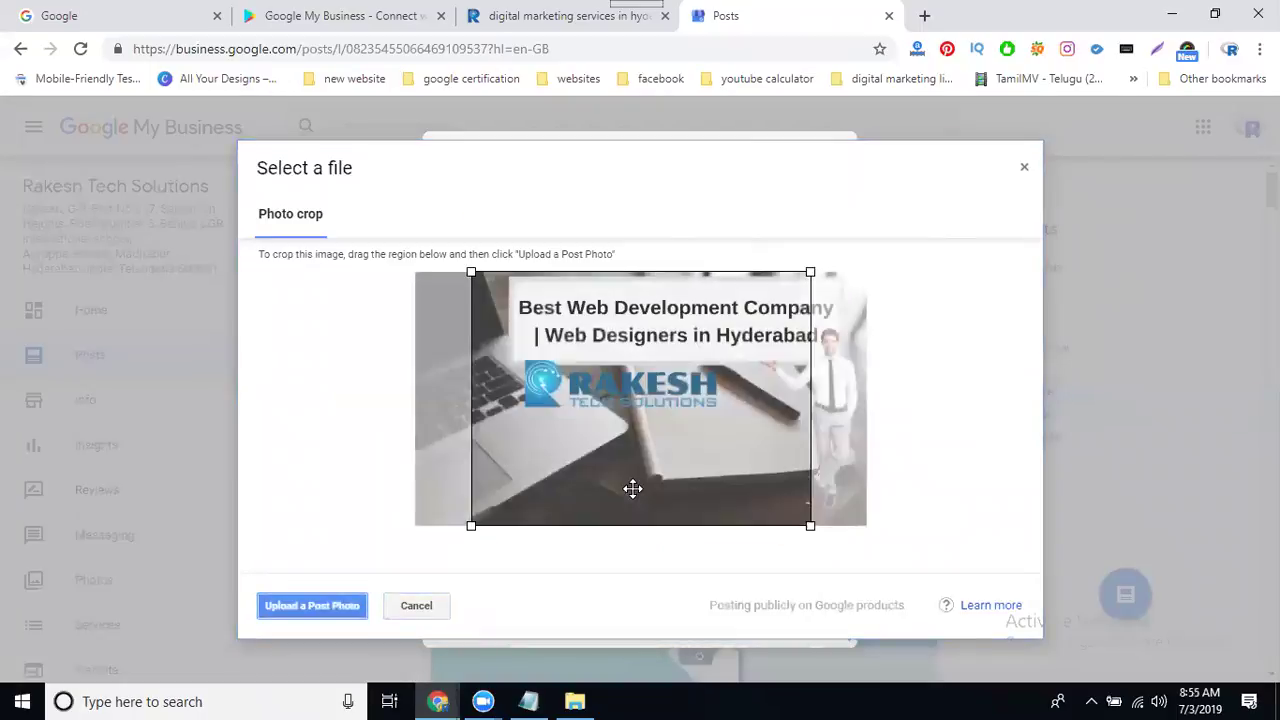
mouse_move(471, 525)
mouse_down()
mouse_move(386, 512)
mouse_move(397, 524)
mouse_move(414, 506)
mouse_move(420, 557)
mouse_up()
drag(808, 528, 910, 548)
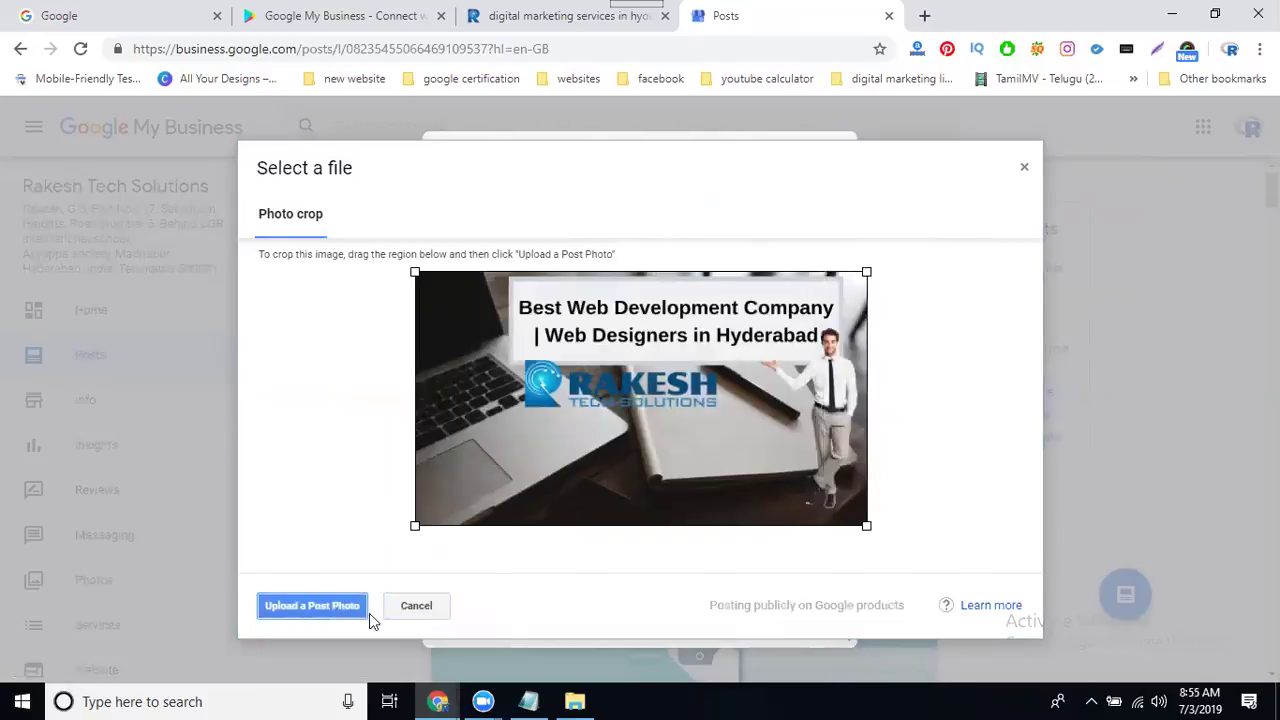
click(286, 605)
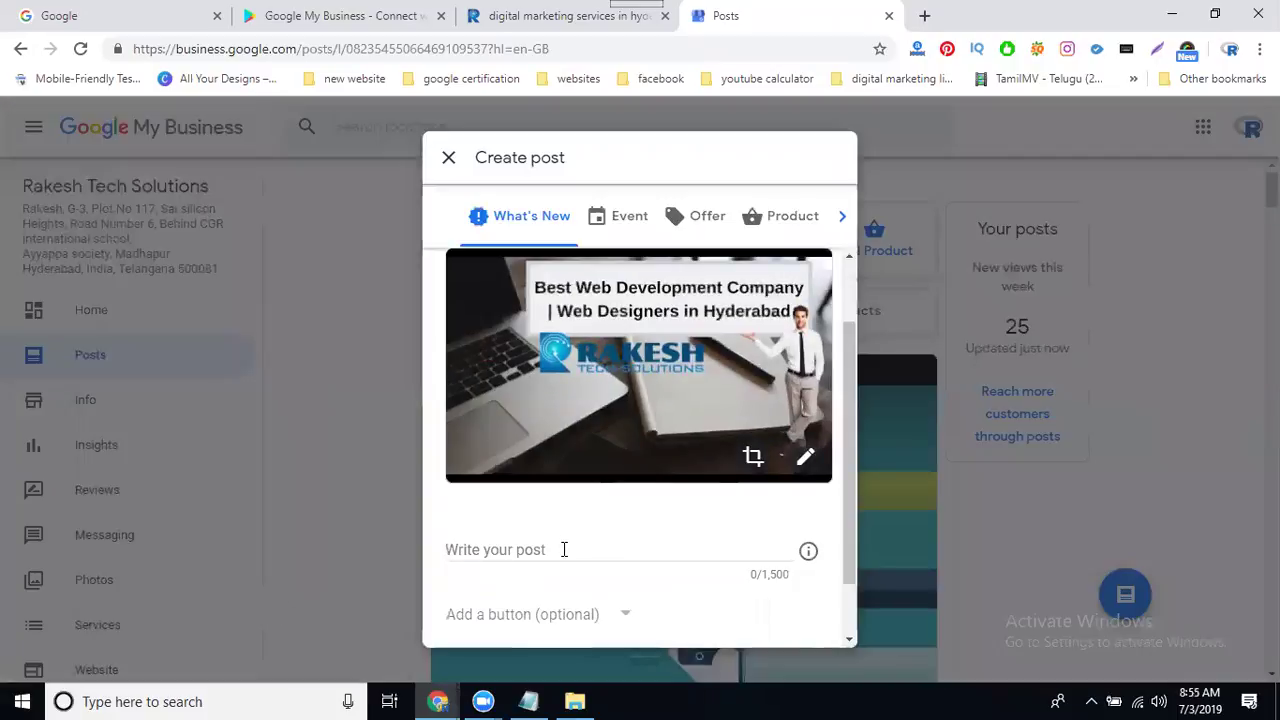
Step: Paste 'Best Web Development Company Web Designers in Hyderabad' as the text and add a Learn more button
click(564, 549)
text(Best Web Development Company  Web Designers in Hyderabad)
scroll(535, 542, down, 1)
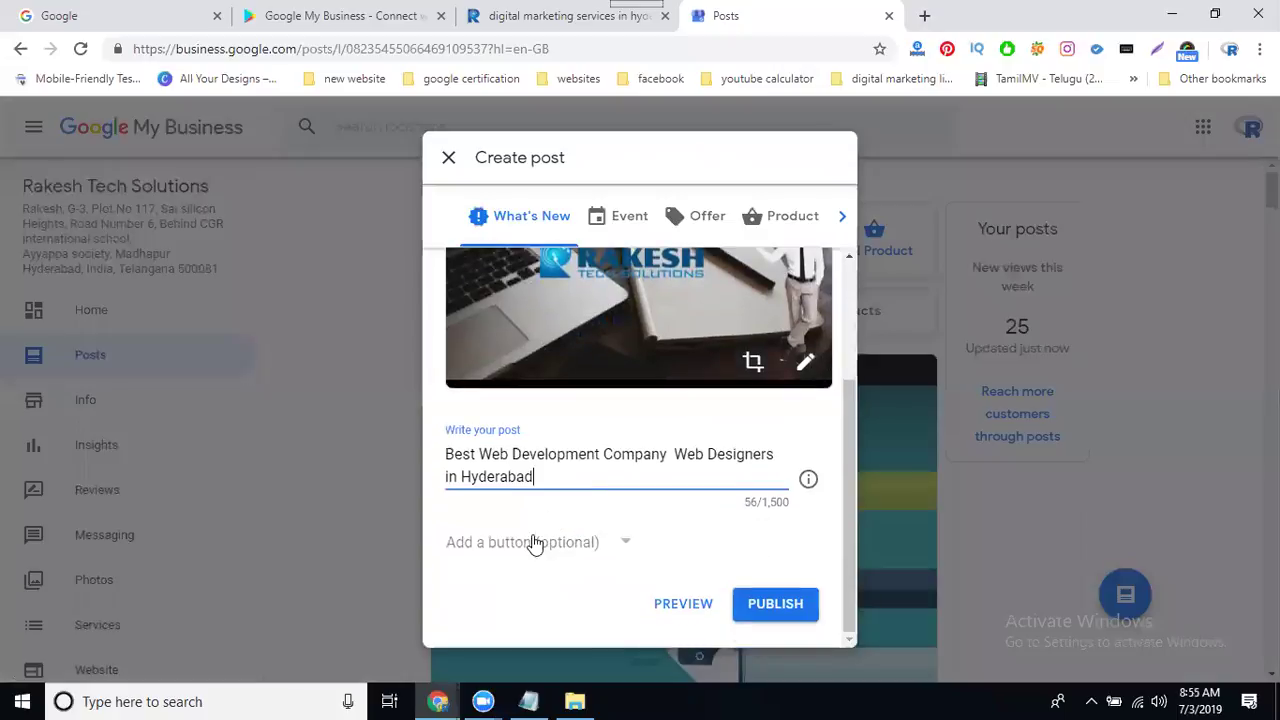
click(535, 542)
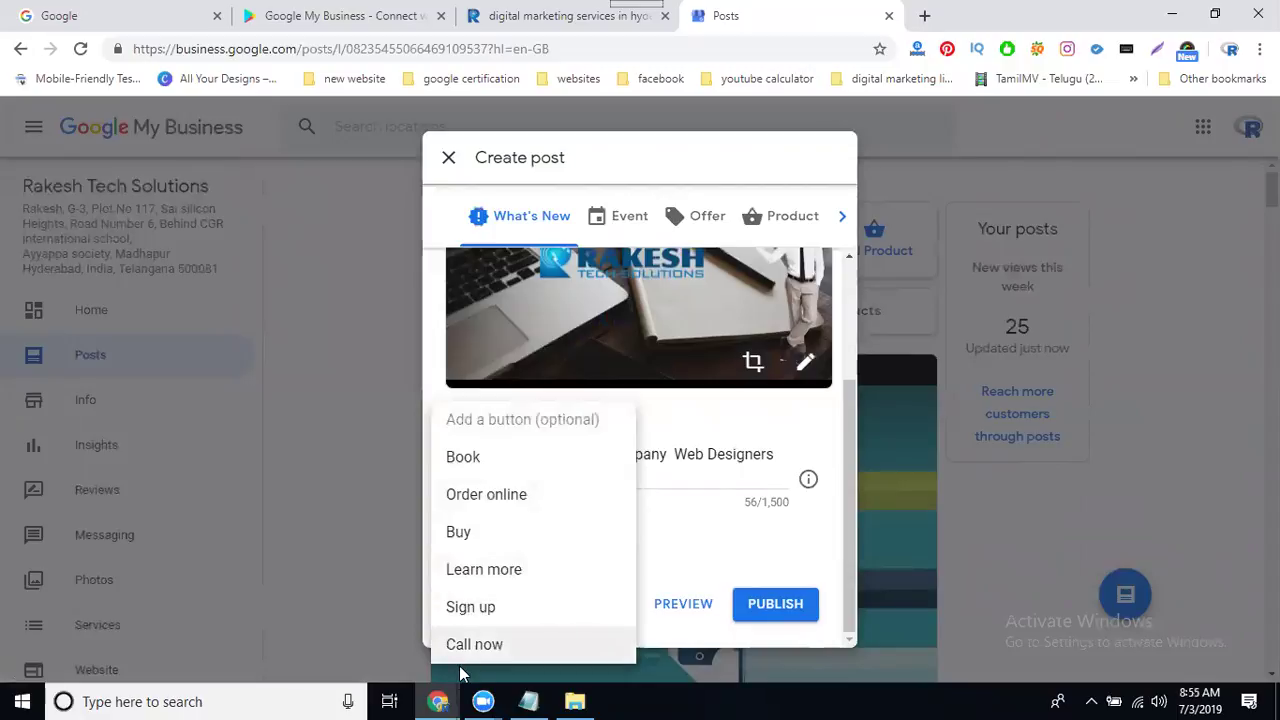
click(491, 572)
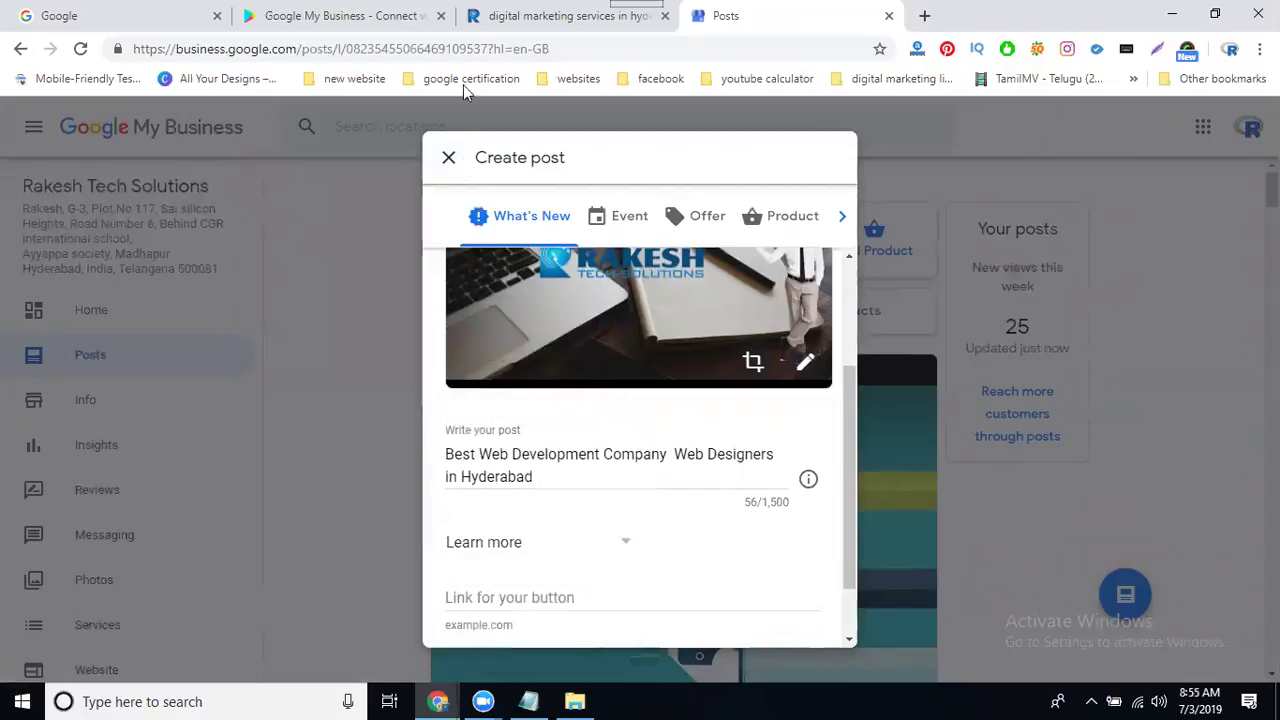
Step: Copy the URL of the company website's Web Design and Development page
click(490, 22)
scroll(633, 350, up, 4)
scroll(625, 420, down, 5)
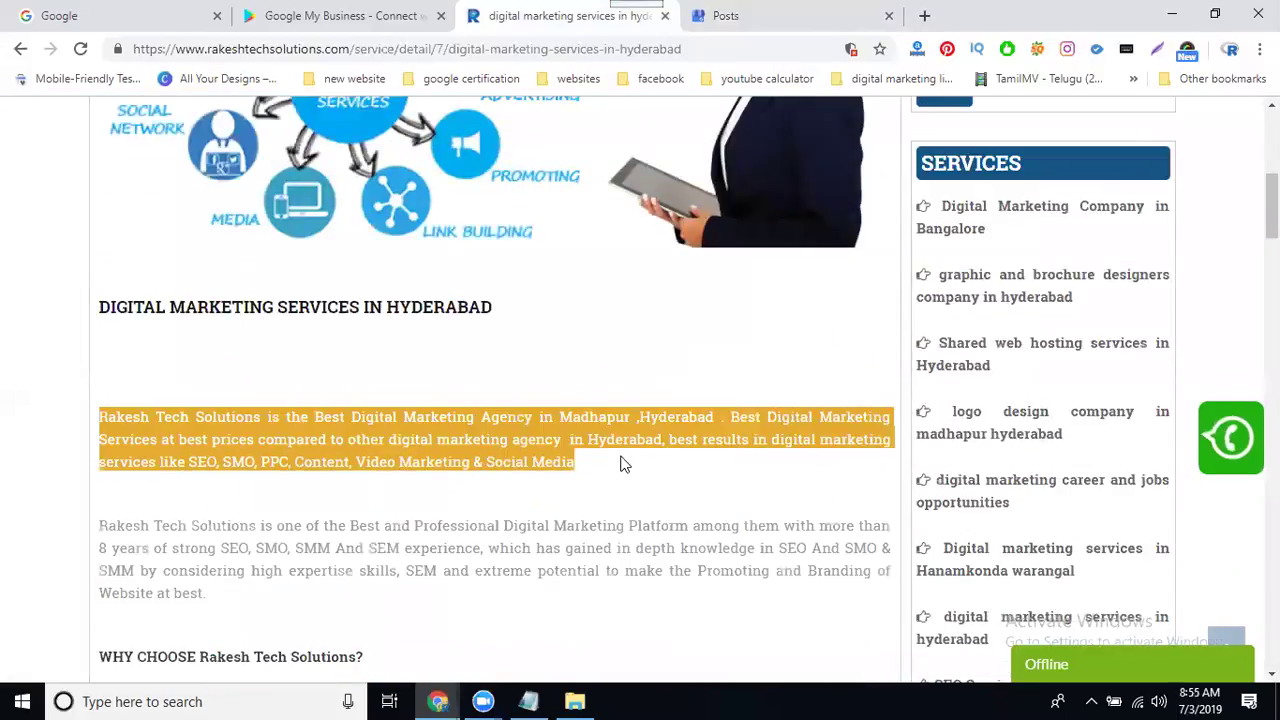
scroll(620, 466, down, 6)
scroll(618, 466, down, 5)
scroll(618, 466, up, 5)
scroll(700, 465, up, 2)
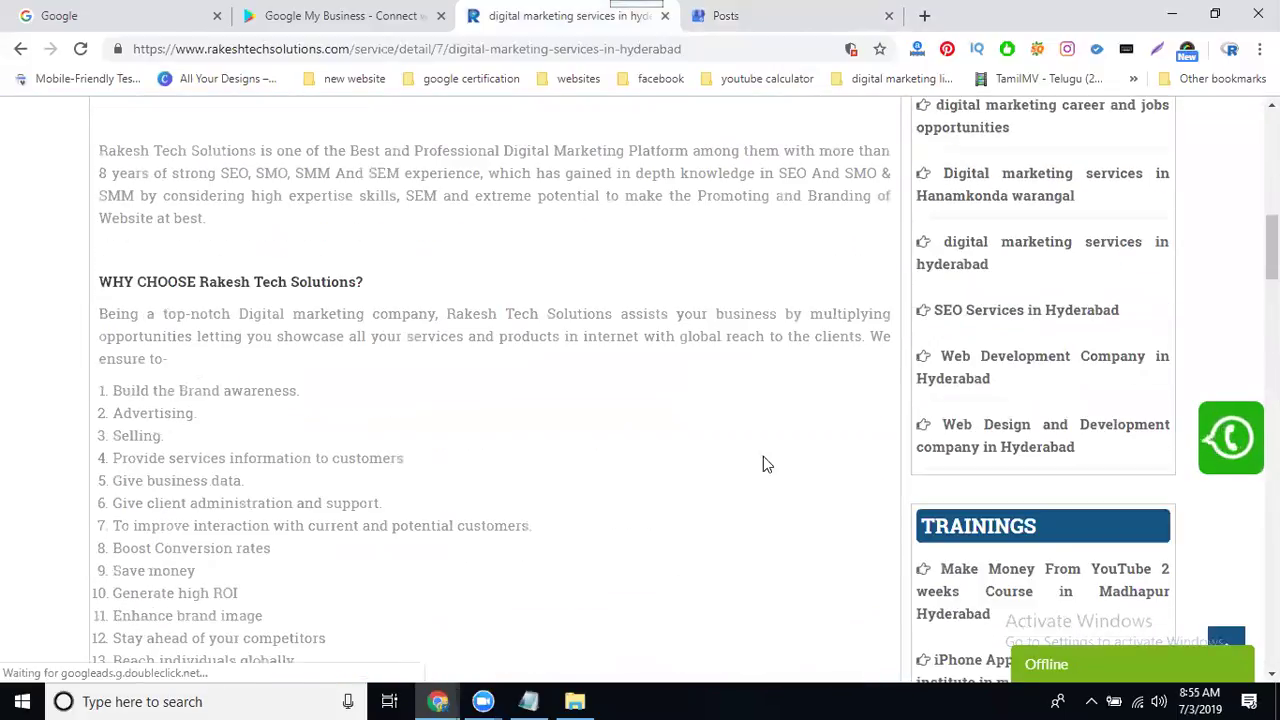
click(990, 428)
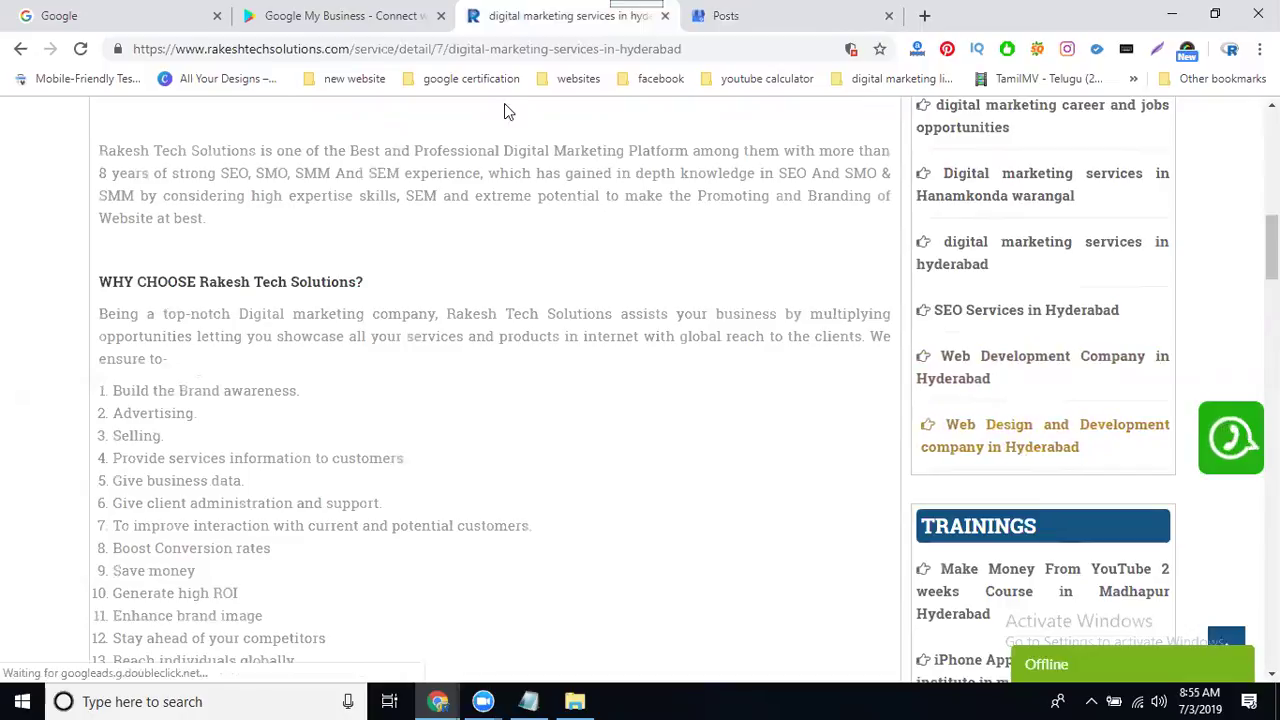
click(469, 50)
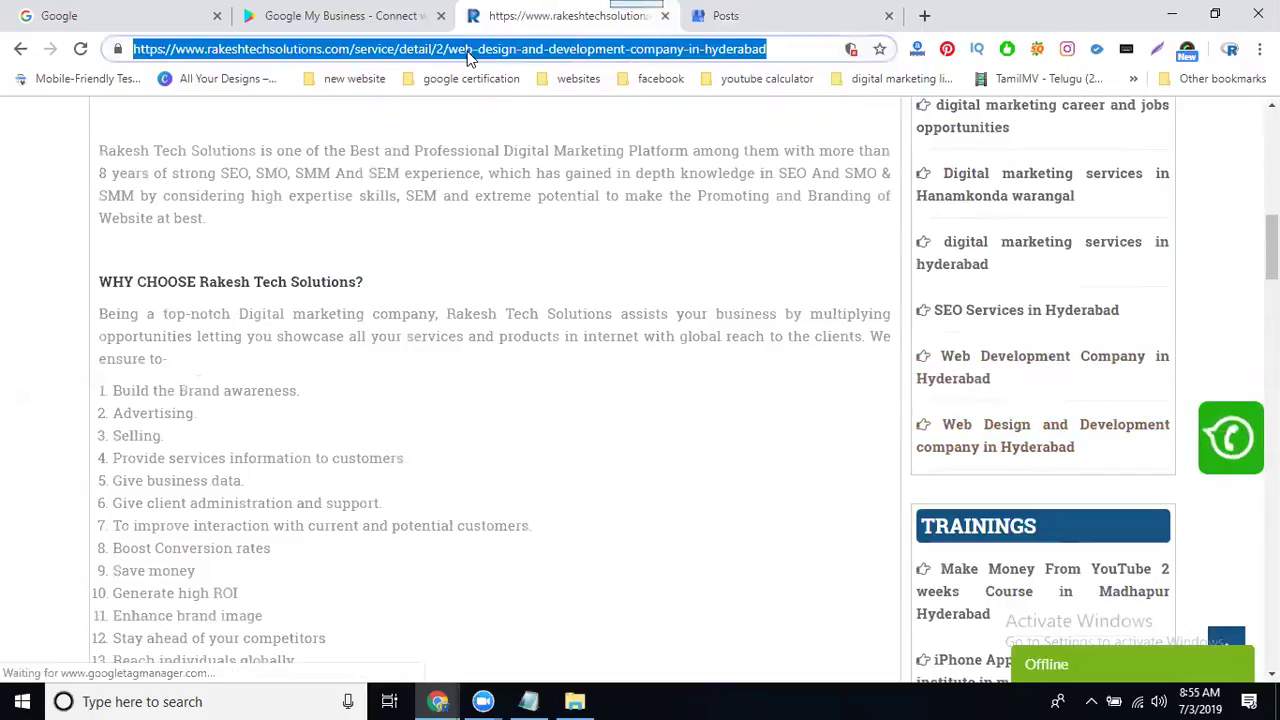
click(740, 15)
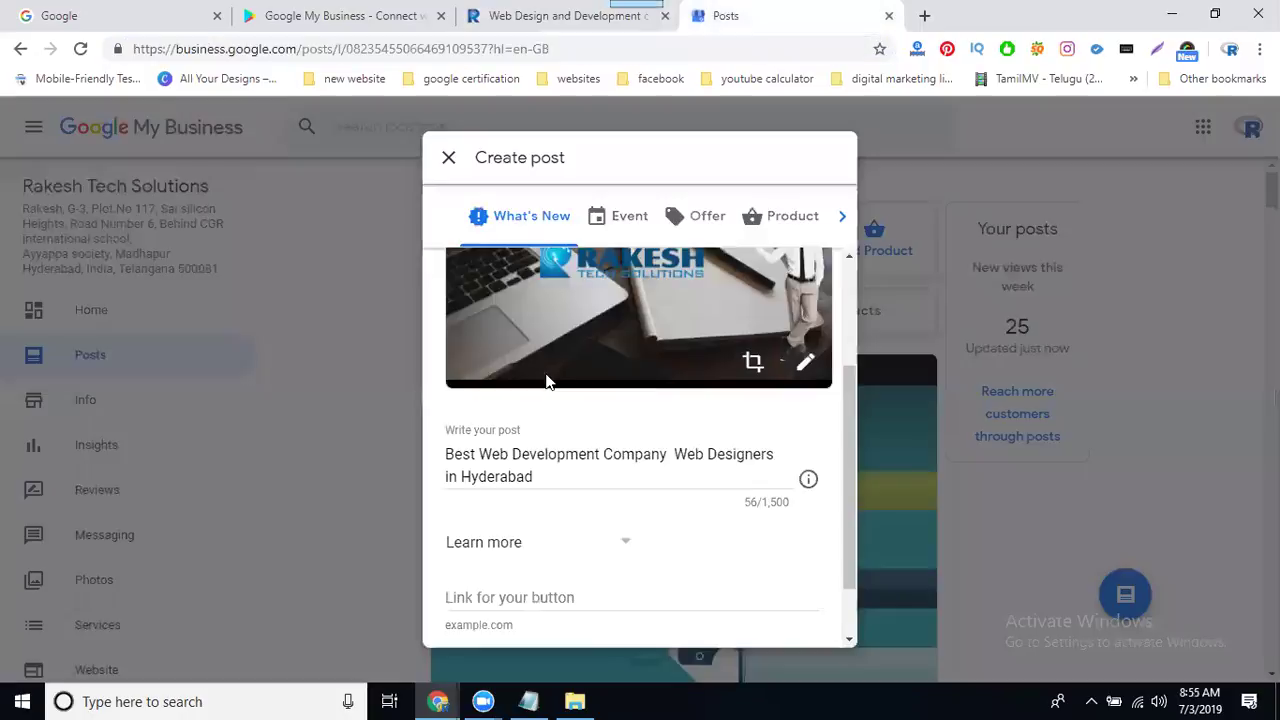
Step: Paste the web design page URL as the Learn more link and publish the post
click(500, 597)
key(ctrl+v)
scroll(740, 315, up, 3)
scroll(742, 325, down, 5)
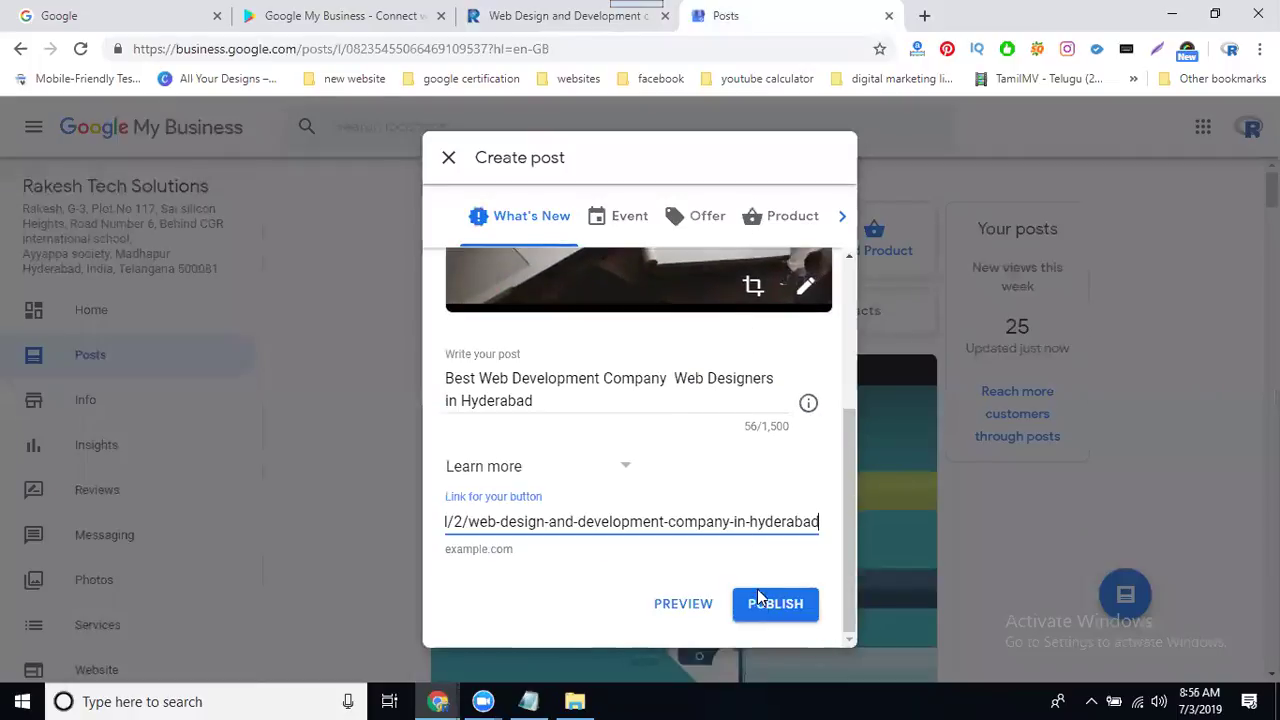
click(758, 604)
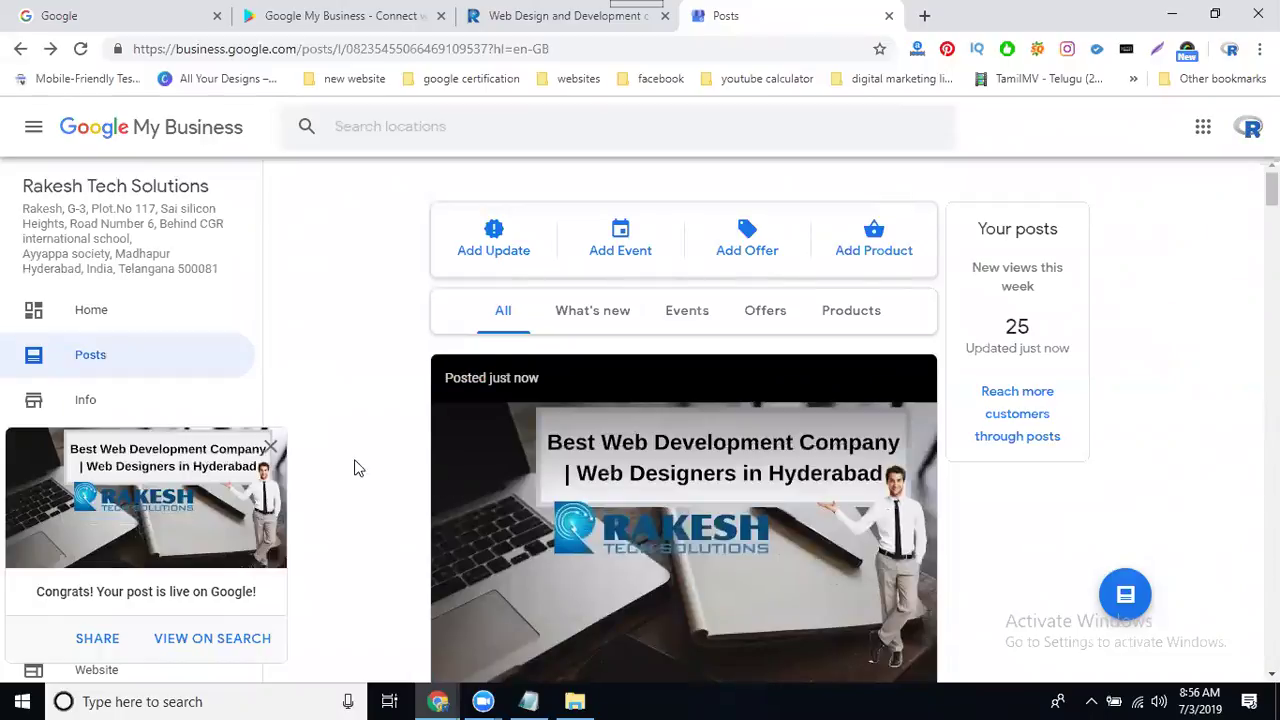
Step: Close the Congrats notice and scroll down to the 34-view video and 25 March 2019 posts
click(271, 446)
scroll(431, 343, down, 5)
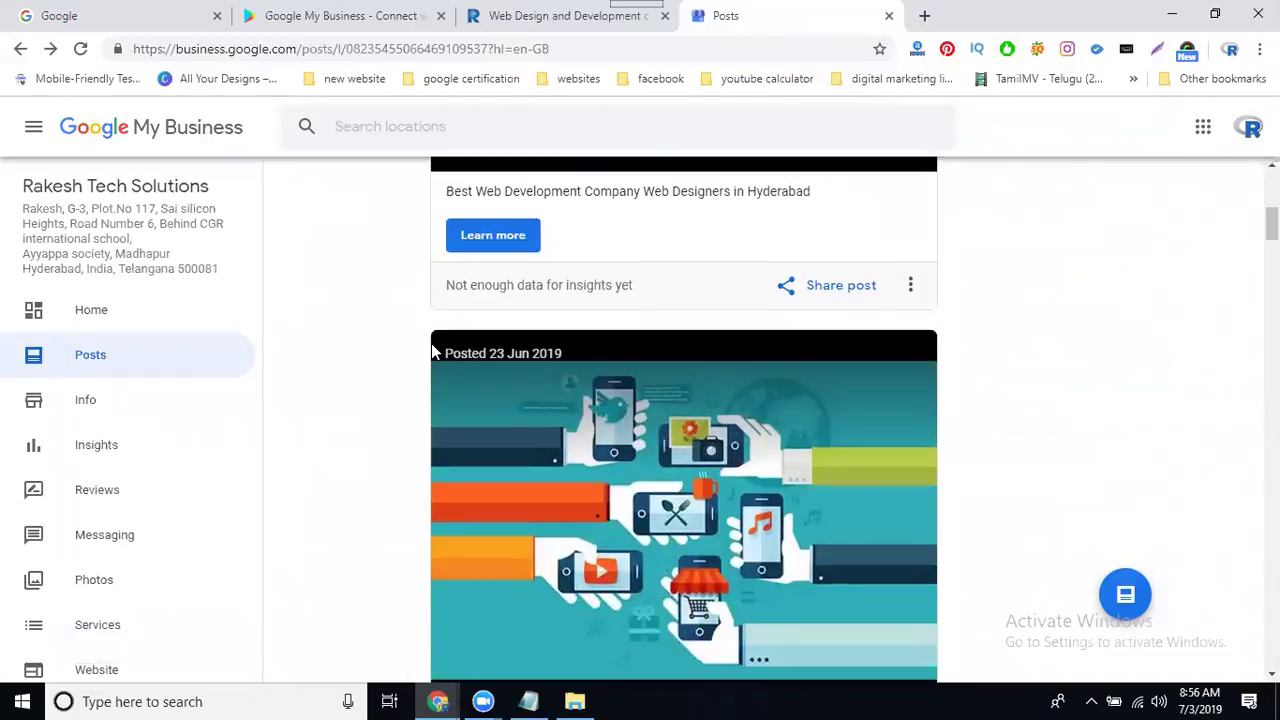
scroll(431, 343, down, 2)
scroll(431, 343, down, 2)
scroll(435, 358, down, 1)
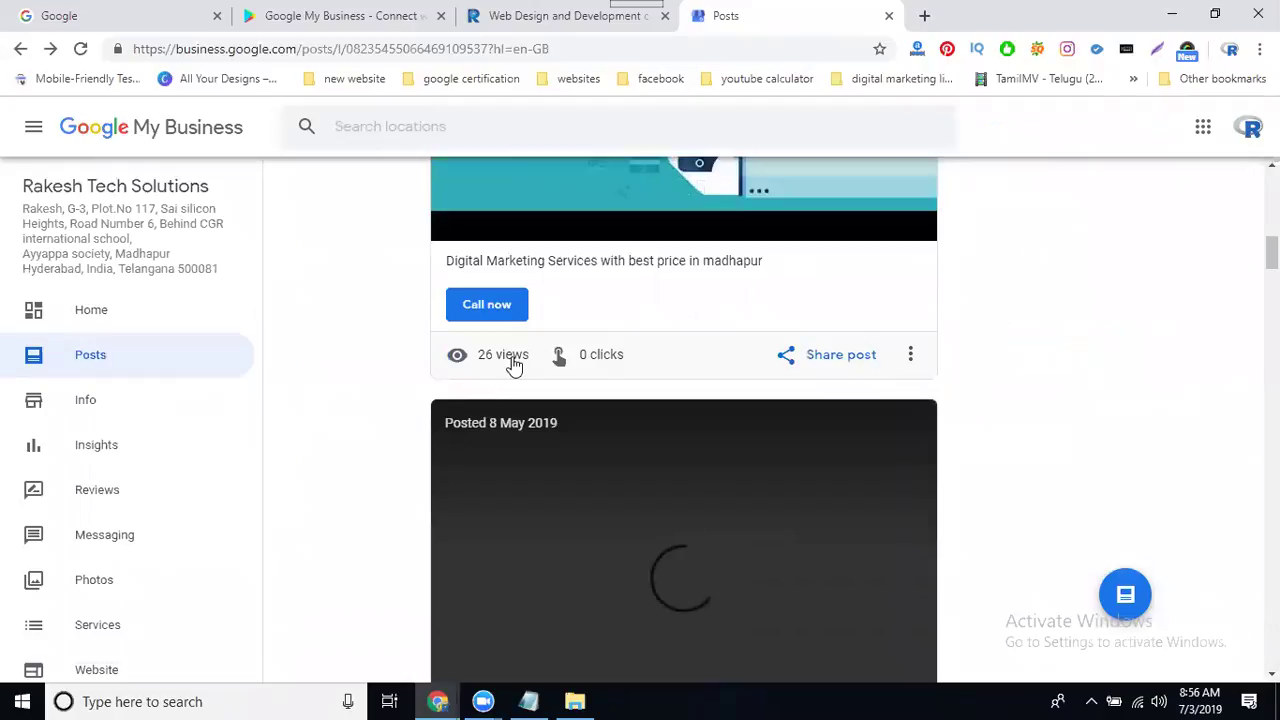
scroll(437, 372, down, 5)
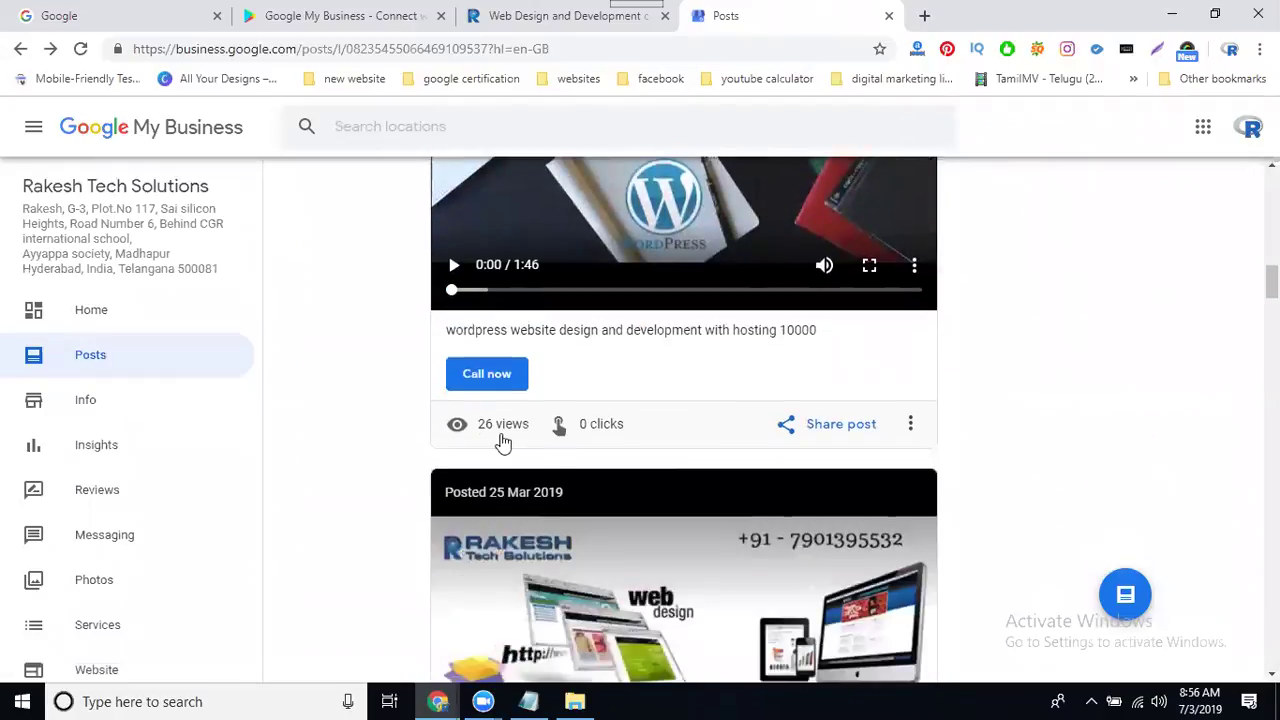
scroll(446, 425, down, 3)
scroll(446, 425, down, 2)
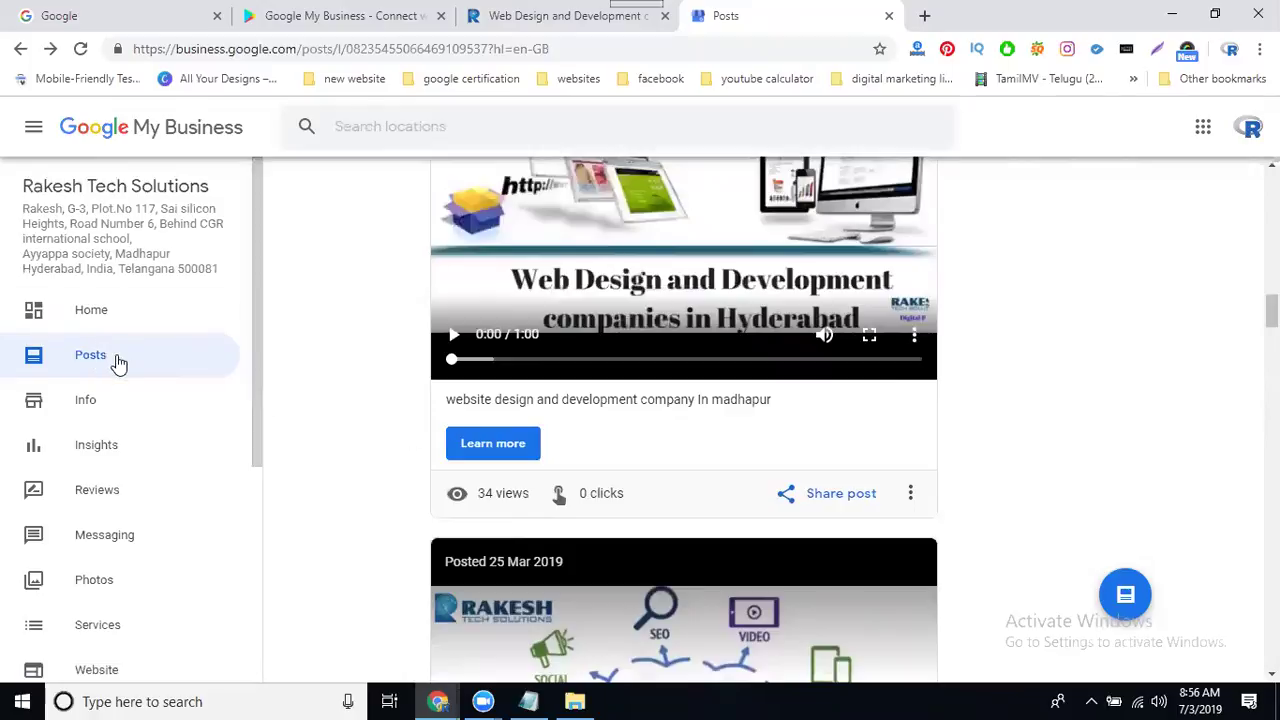
Step: Begin another What's New post and show its button type options
click(1124, 597)
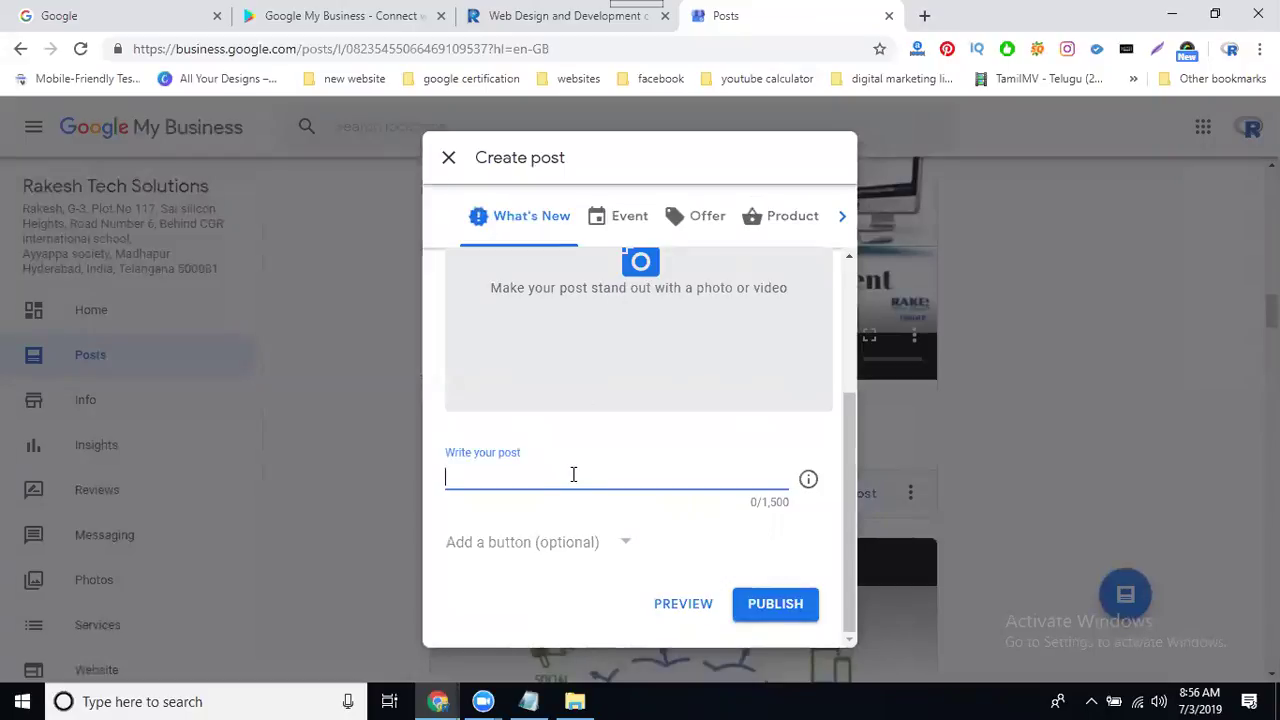
click(540, 545)
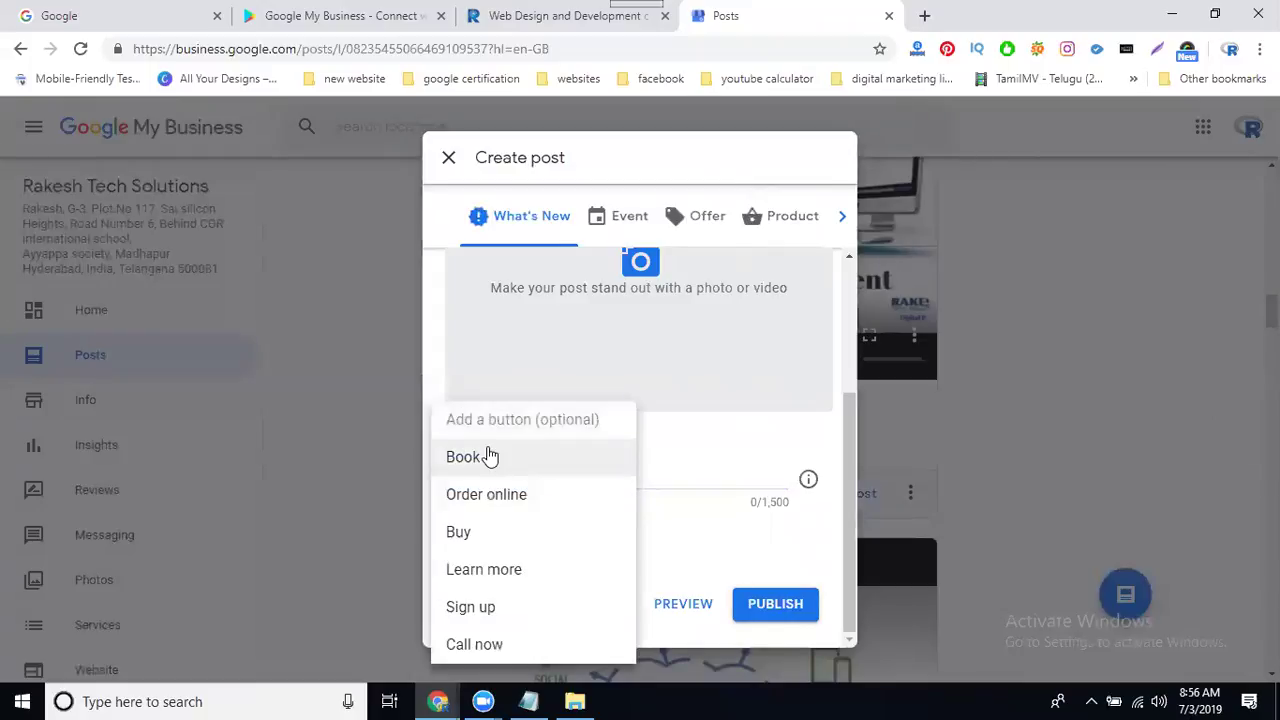